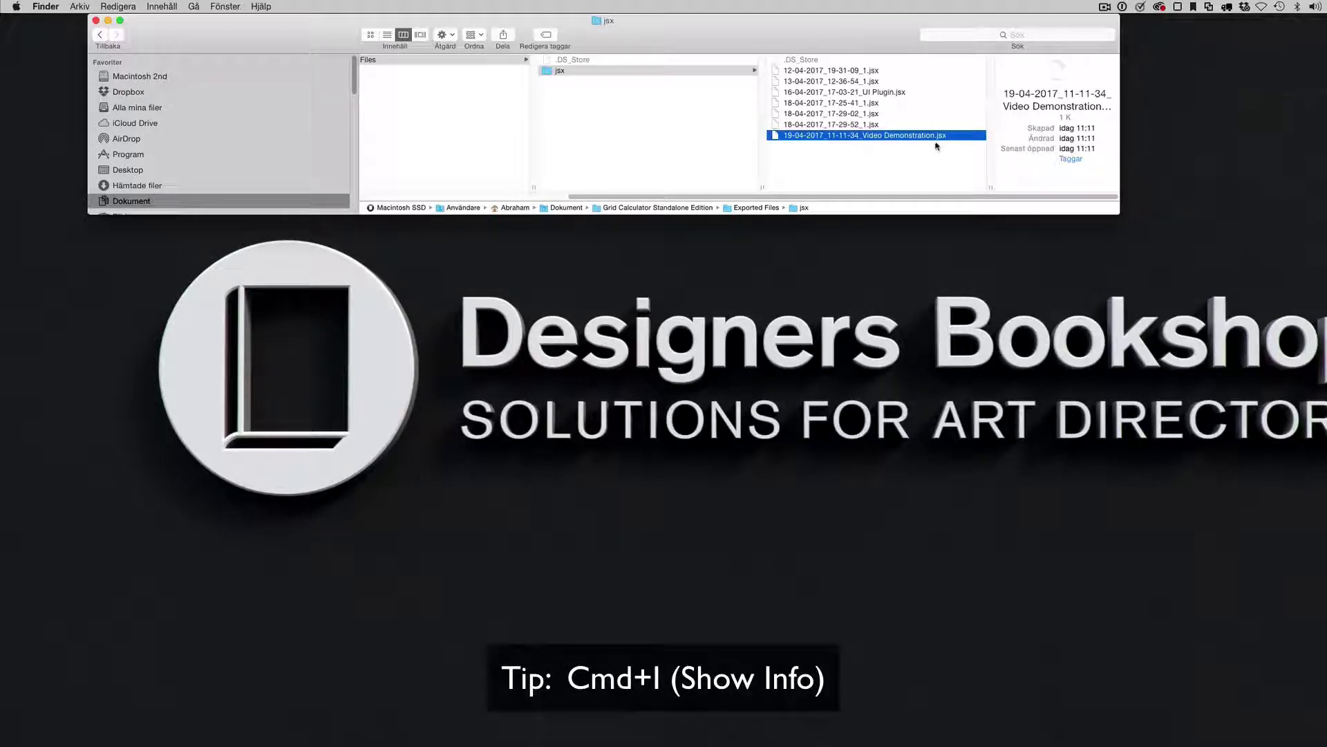
Open the Info window for the Video Demonstration .jsx file and move it to the screen centre.
right_click(933, 137)
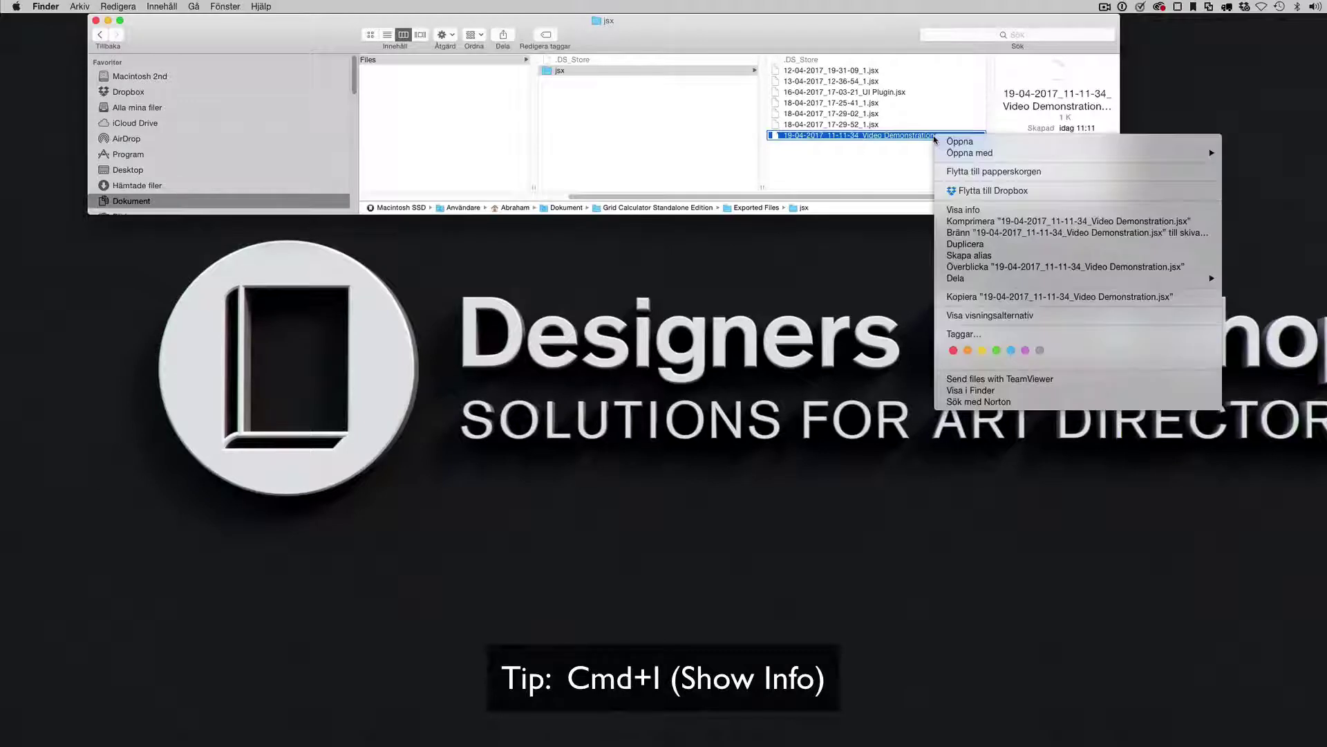
click(986, 210)
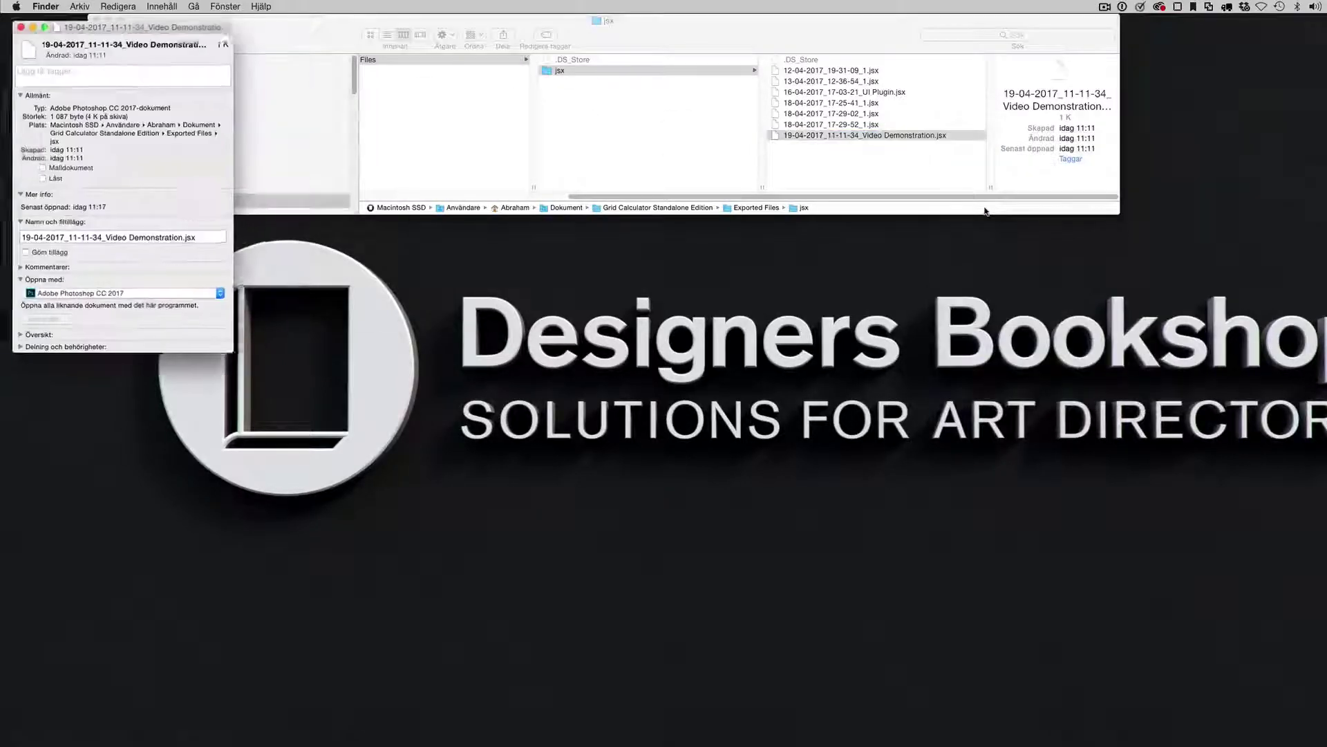
drag(129, 29, 463, 243)
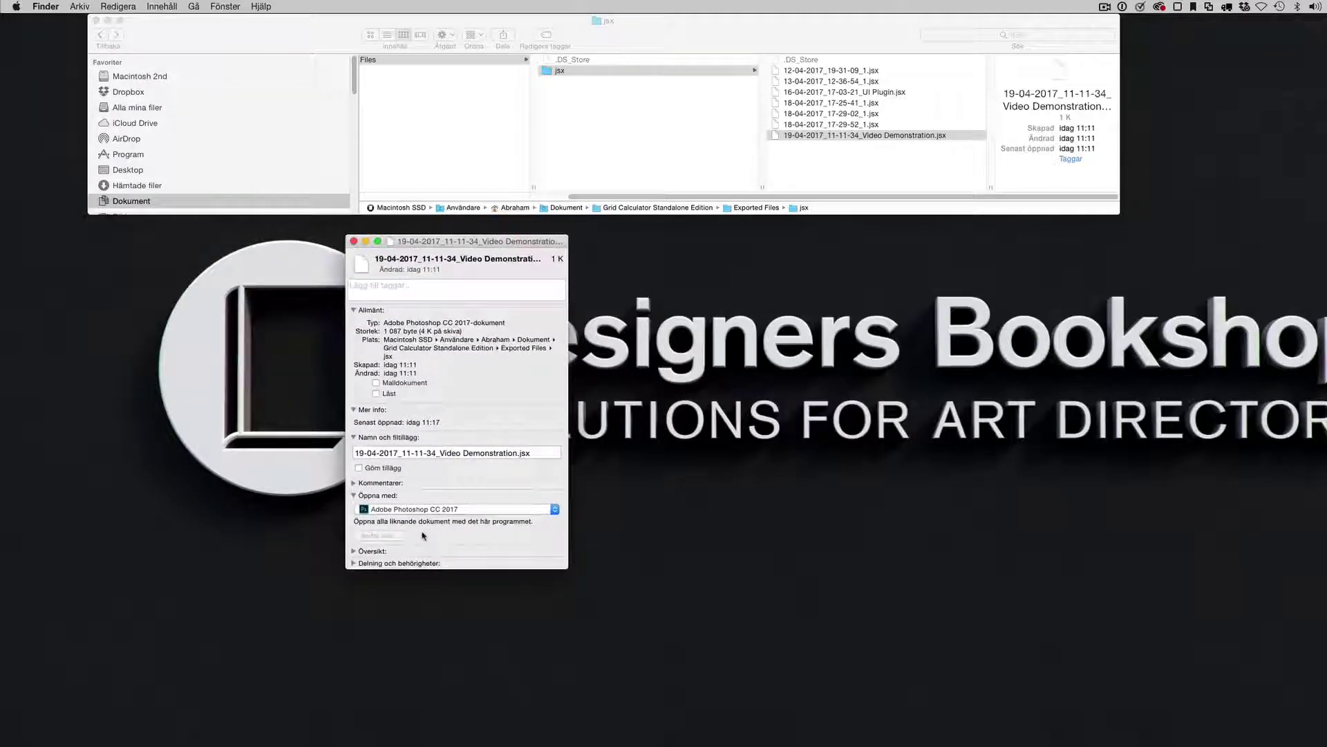
Expand the Öppna med section and list the applications that can open the file.
click(354, 495)
click(354, 495)
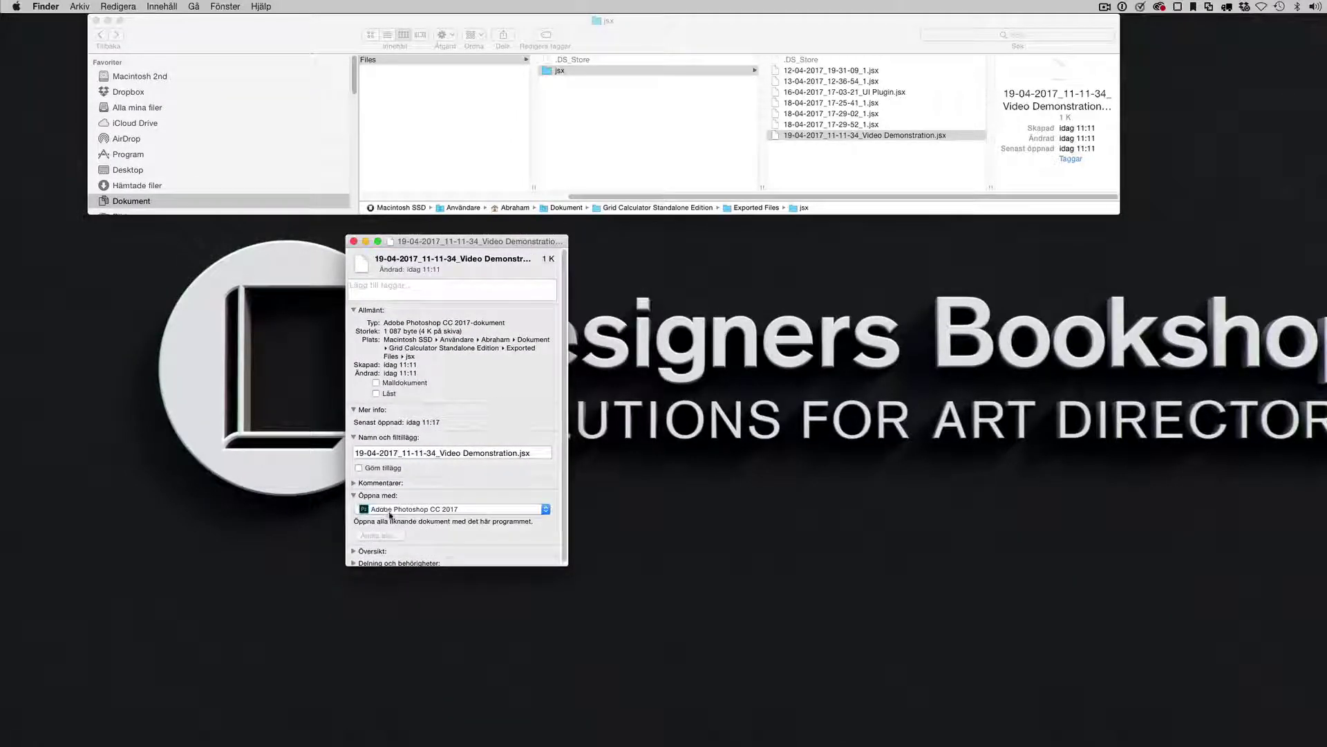
click(391, 511)
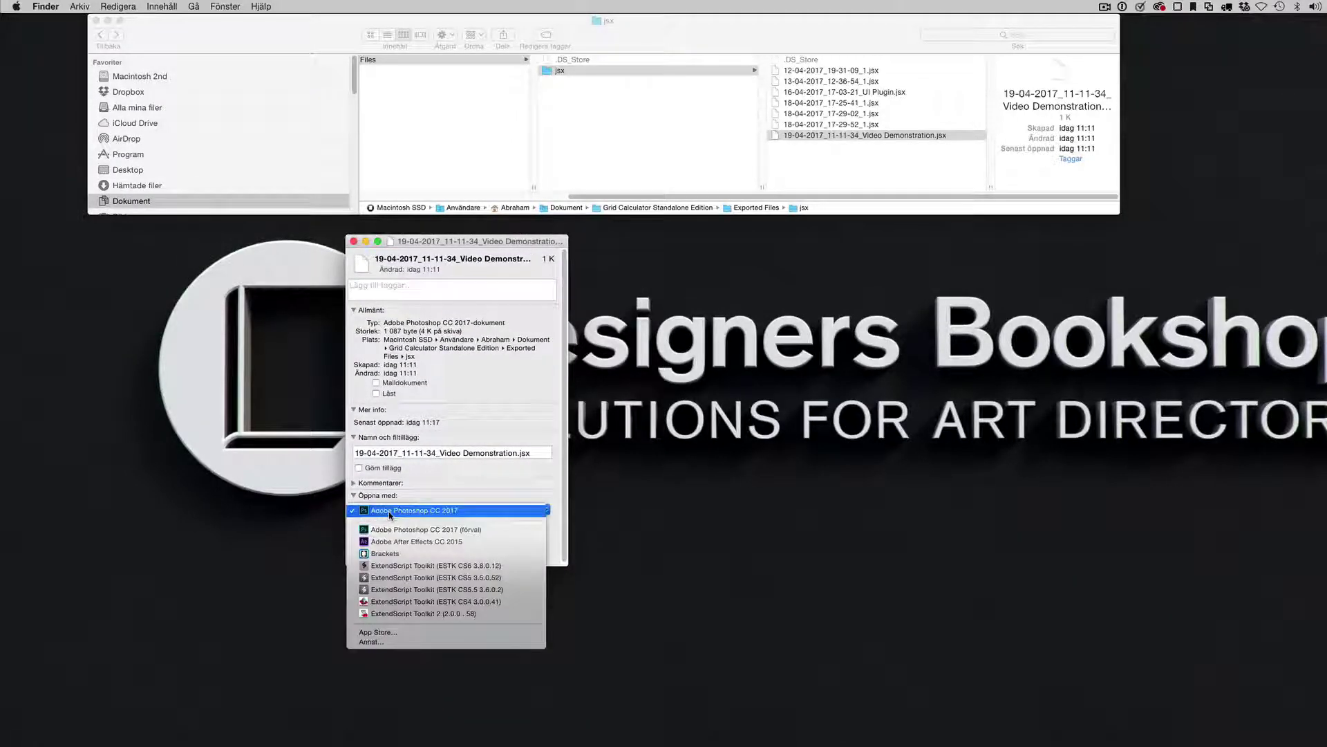
Choose Annat... and select Photoshop in the Adobe Photoshop CC 2017 folder.
click(404, 643)
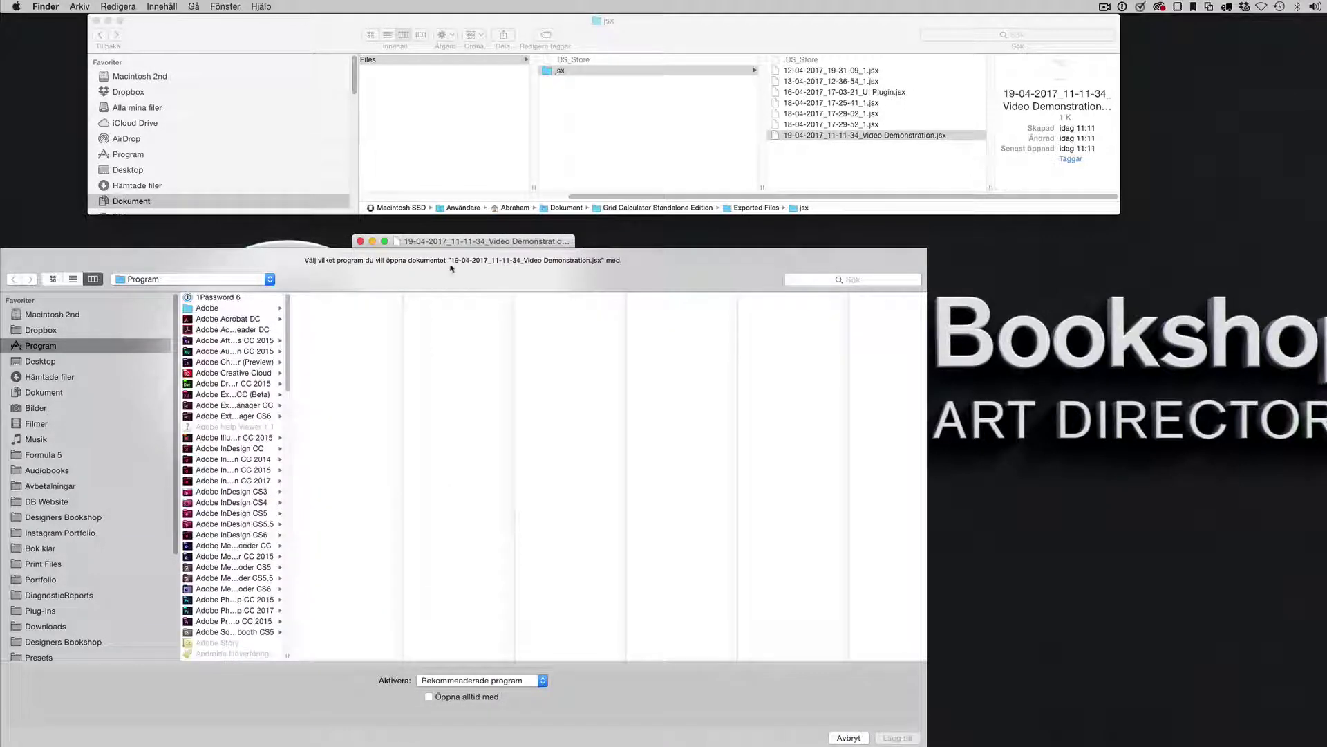
drag(444, 242, 493, 238)
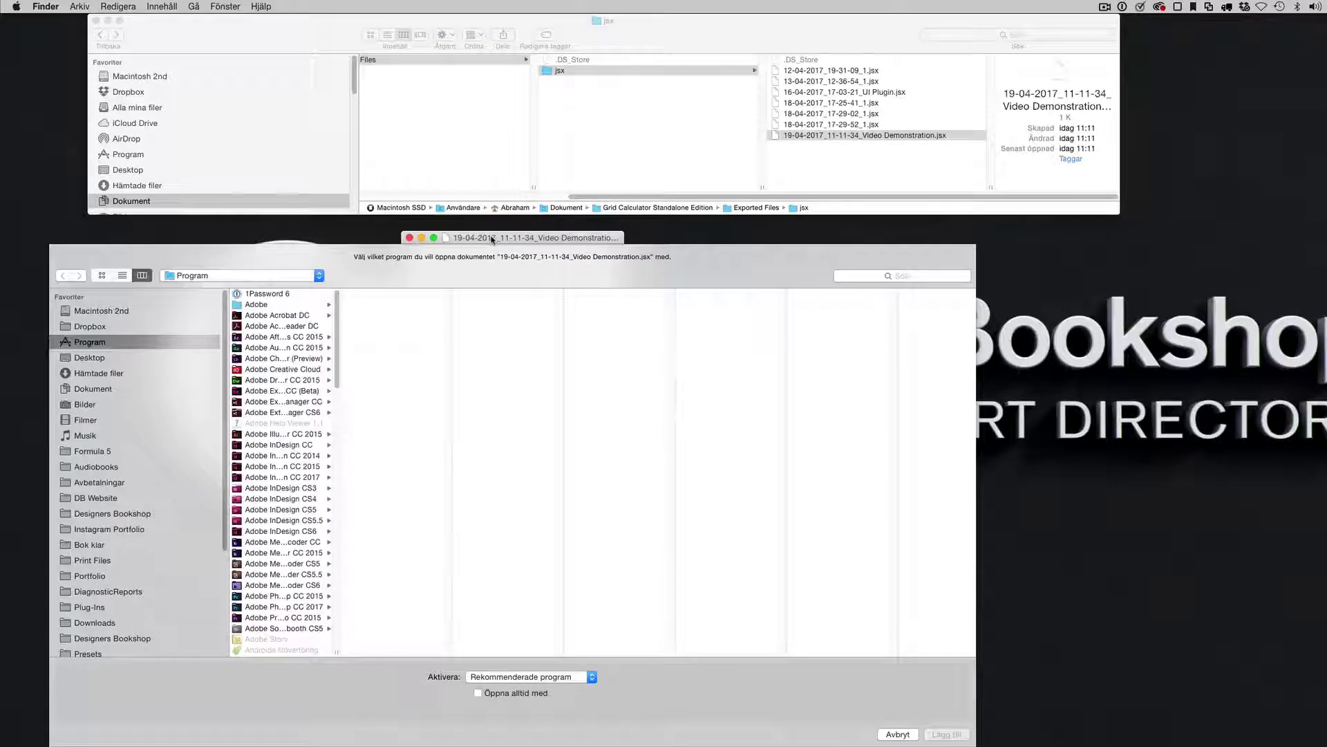
double_click(338, 654)
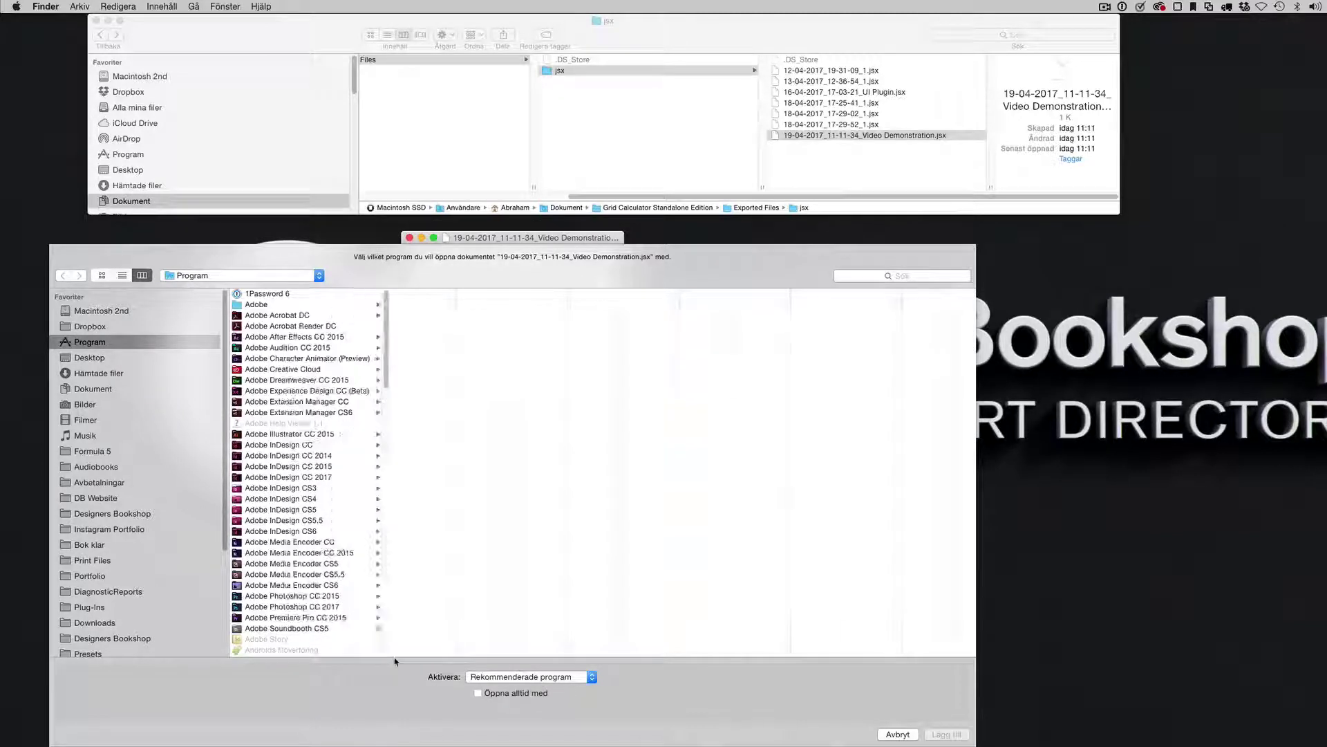
click(311, 596)
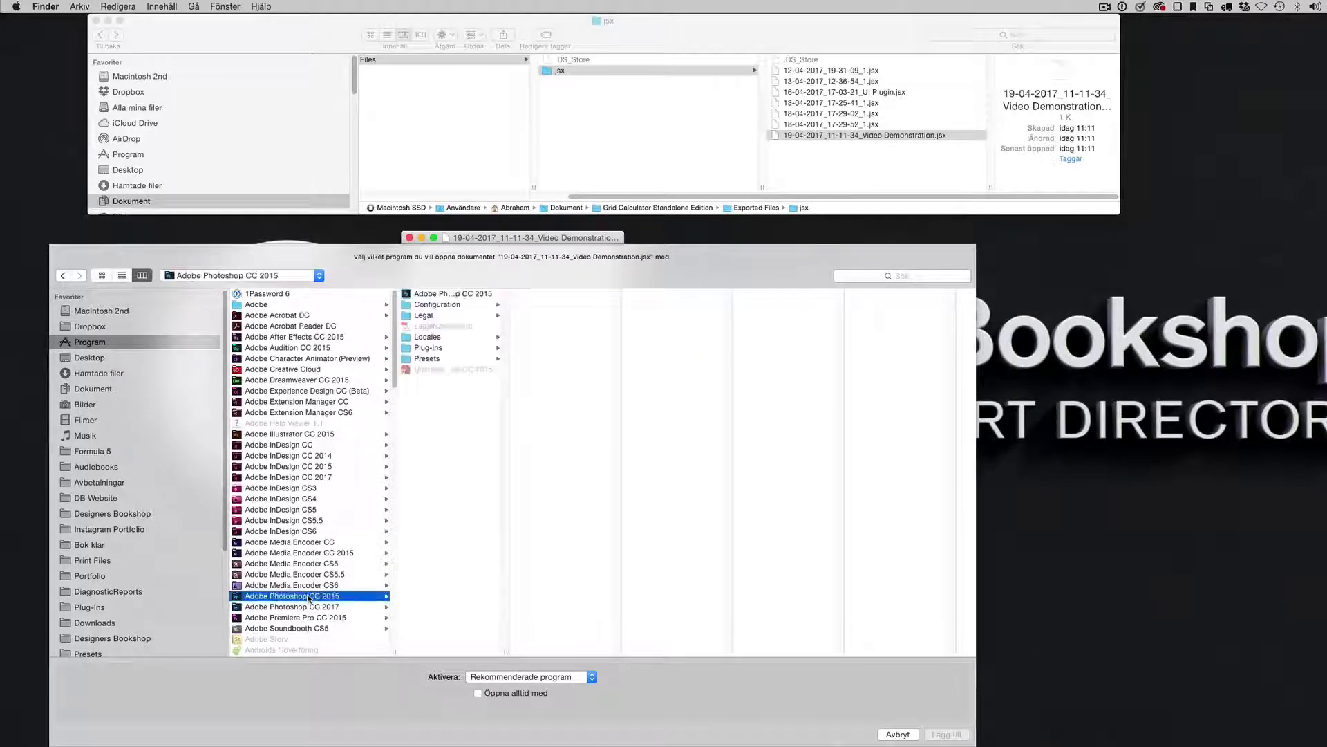
click(308, 606)
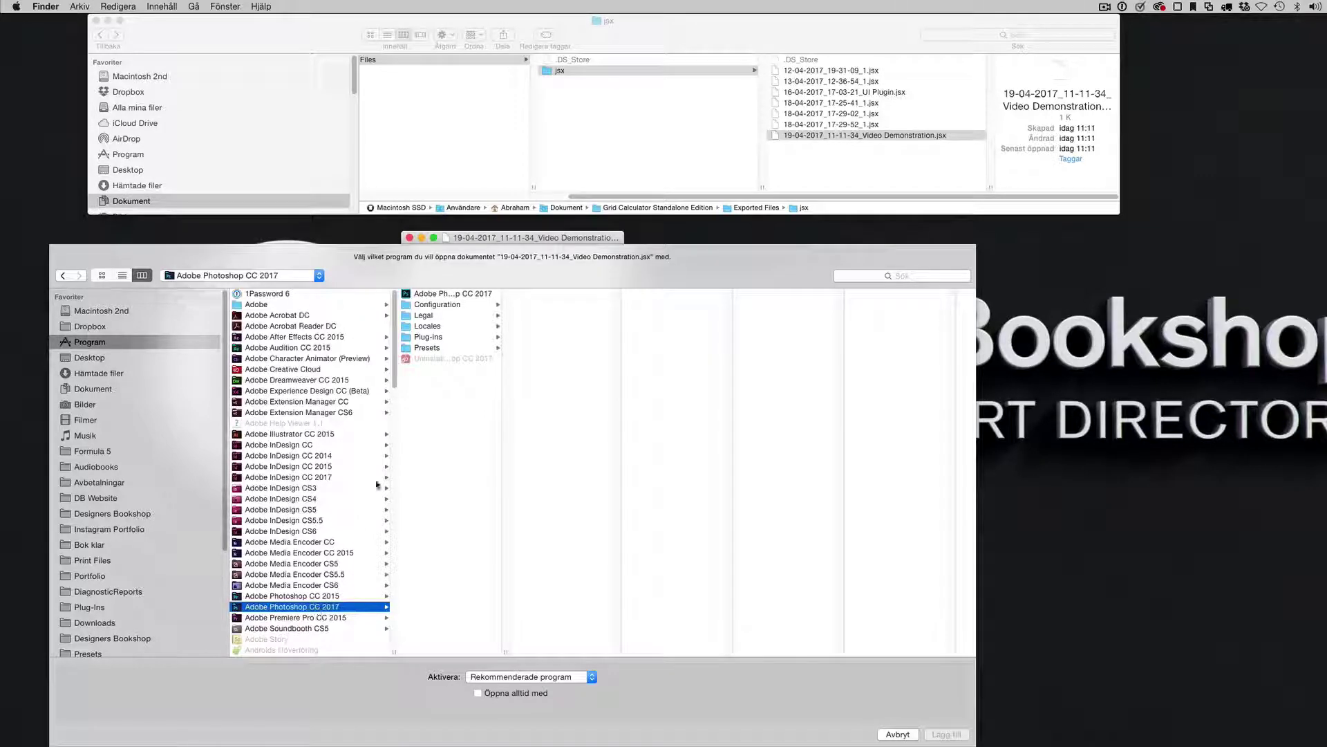
click(443, 293)
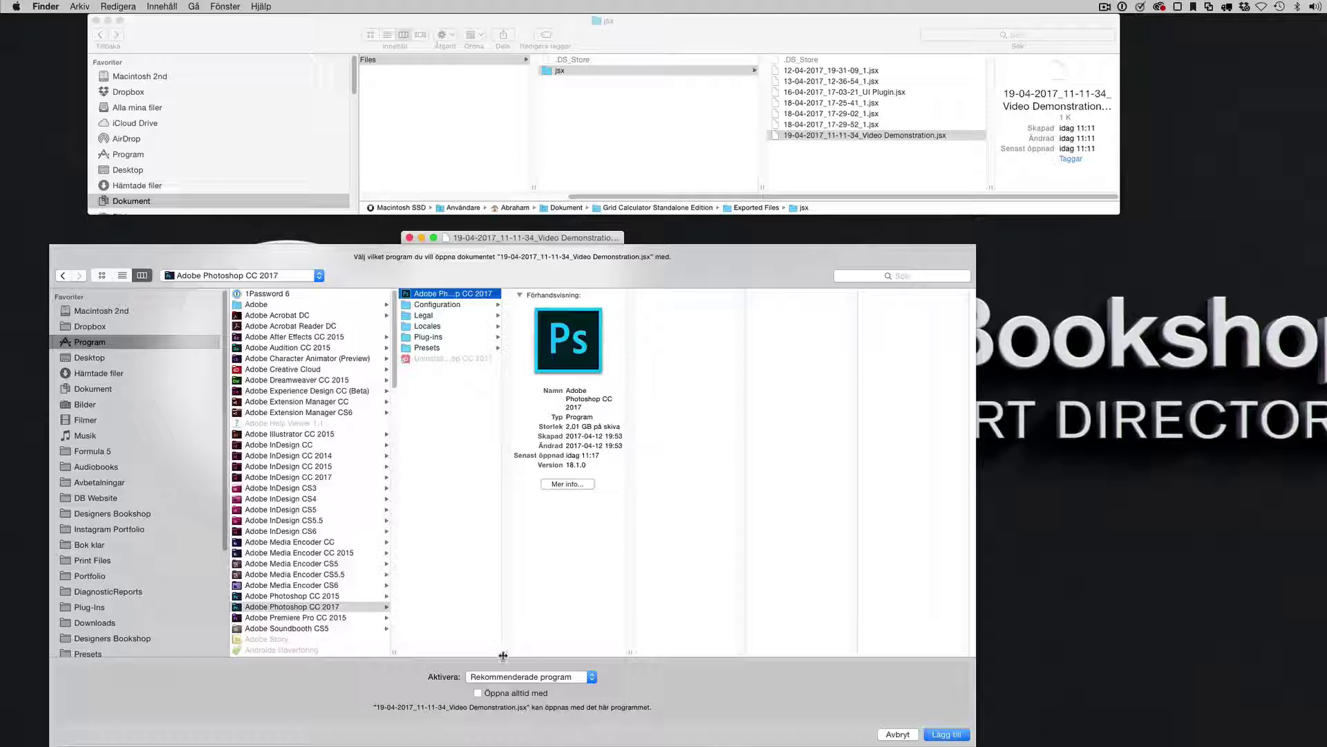
Tick Öppna alltid med and add Photoshop CC 2017 as the opener.
drag(506, 651, 551, 651)
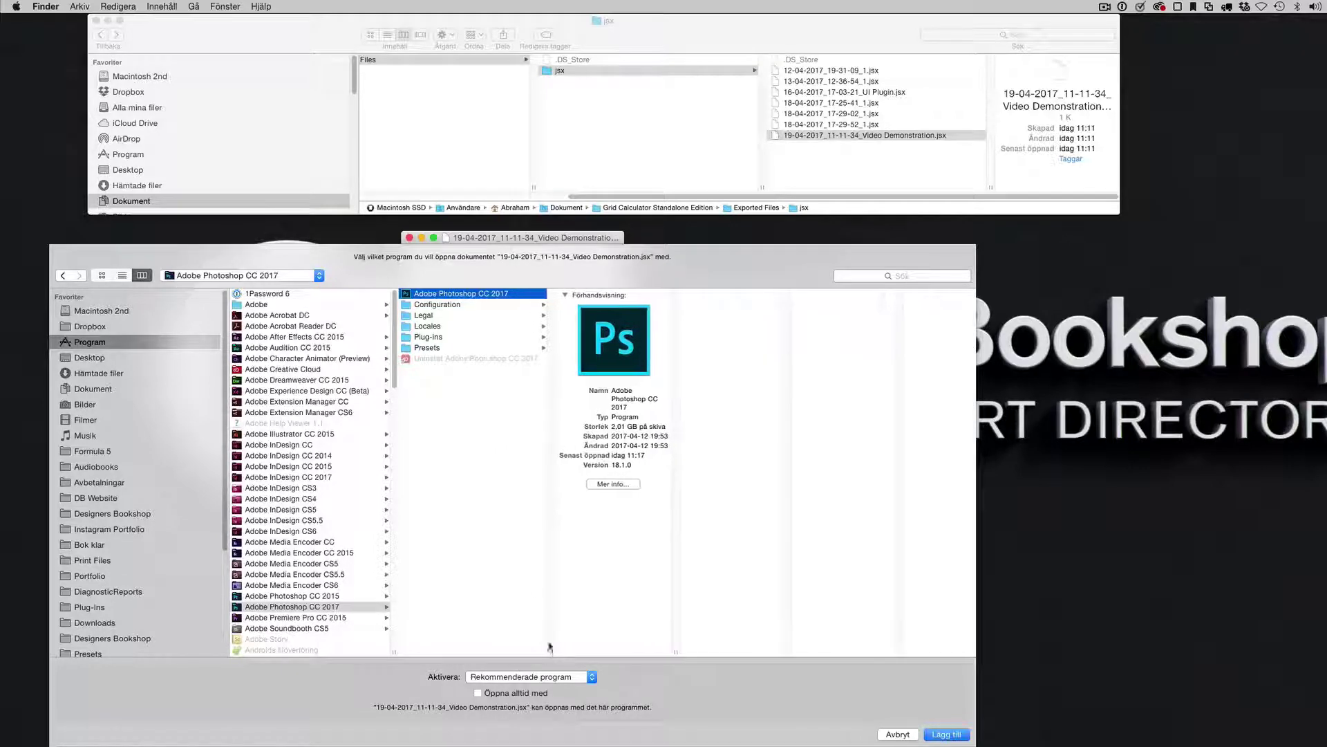
click(478, 693)
click(955, 735)
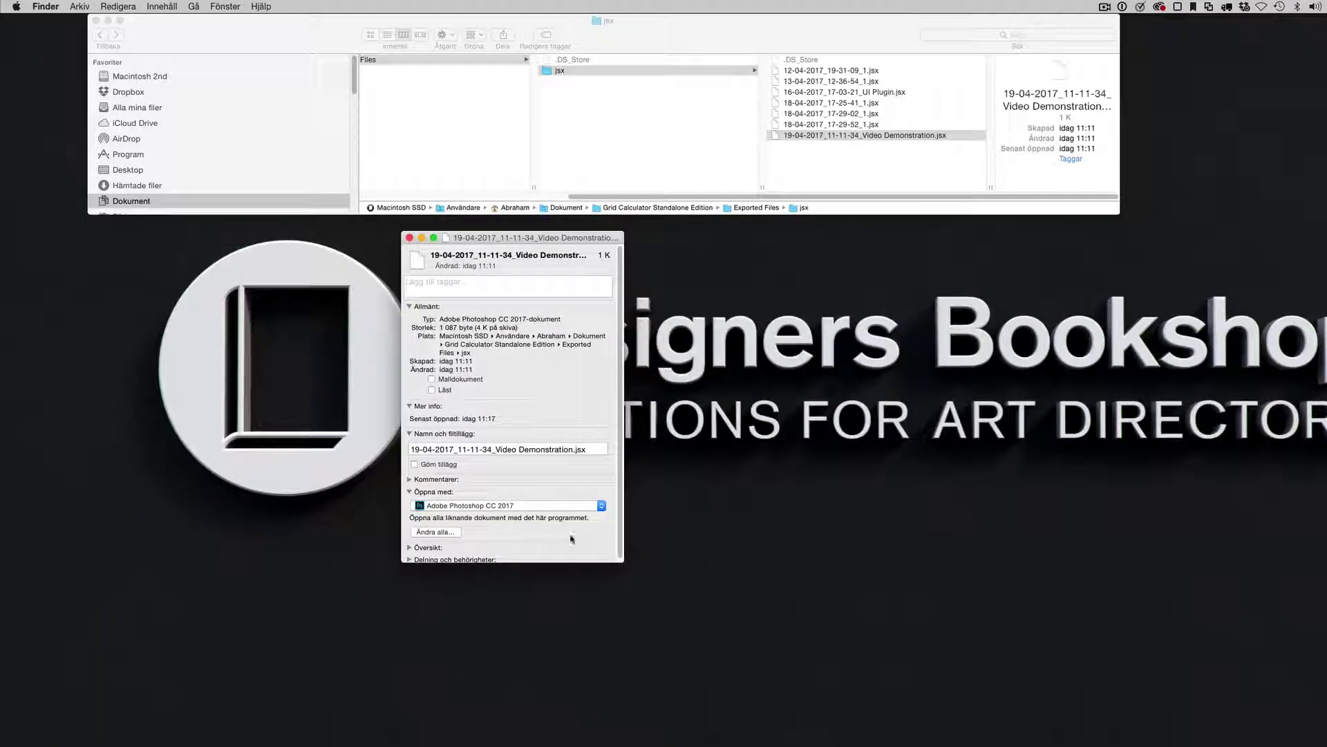
Close the Info window and open 18-04-2017_17-29-52_1.jsx to see which program launches.
click(409, 238)
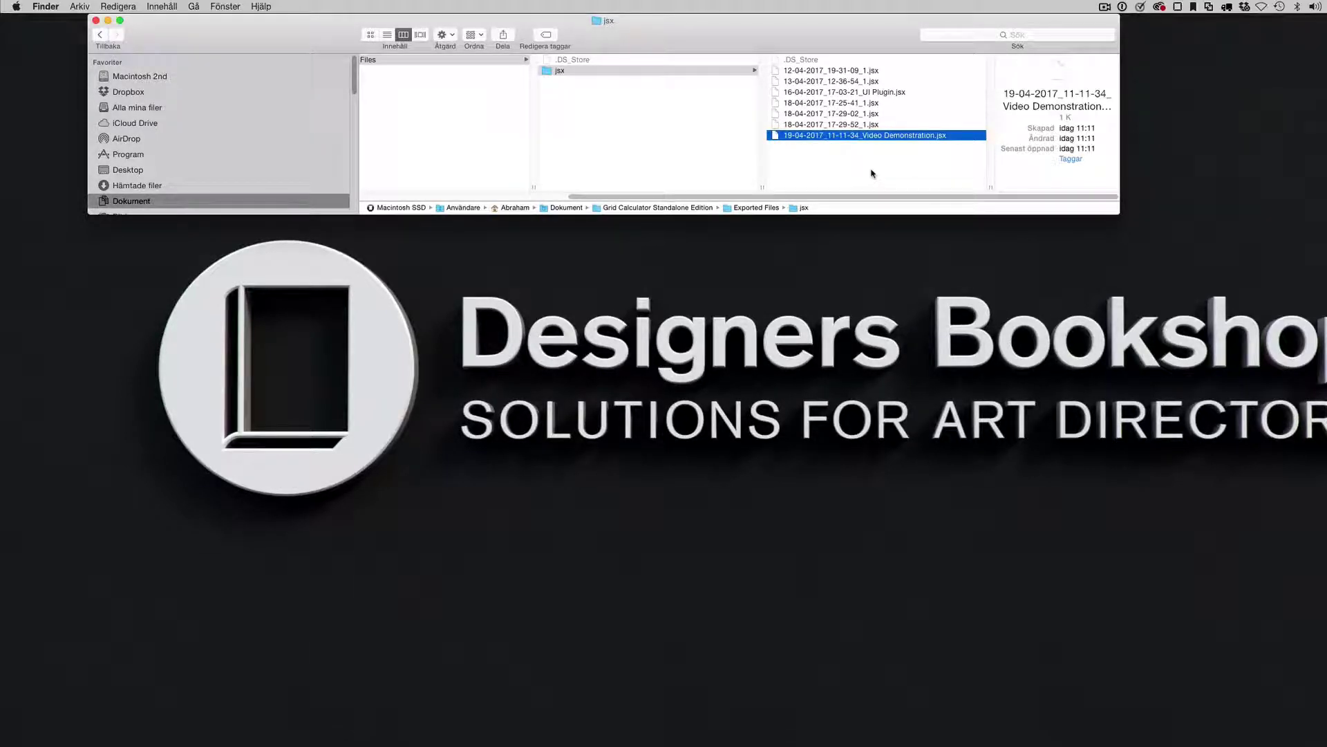
click(847, 127)
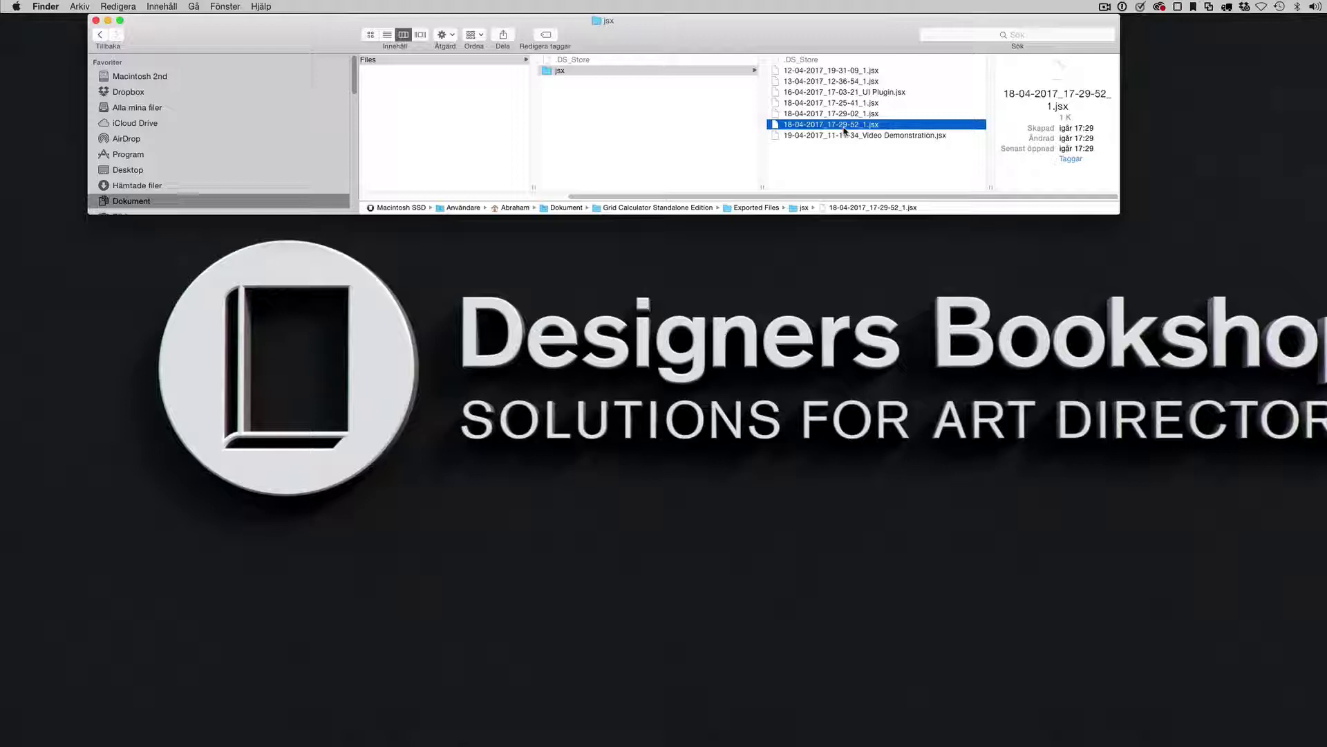
double_click(845, 127)
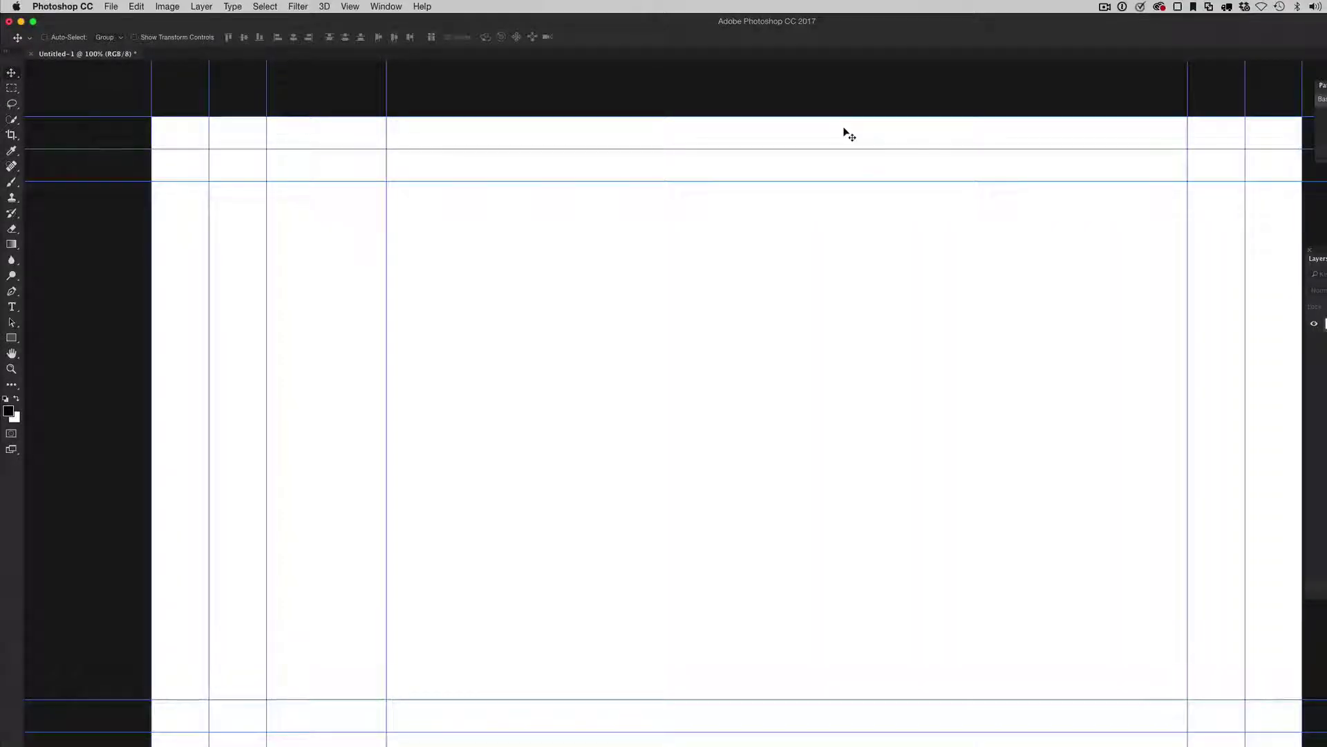
Close the grid document unsaved, reopen the .jsx from Finder, then close it unsaved again.
key(super+w)
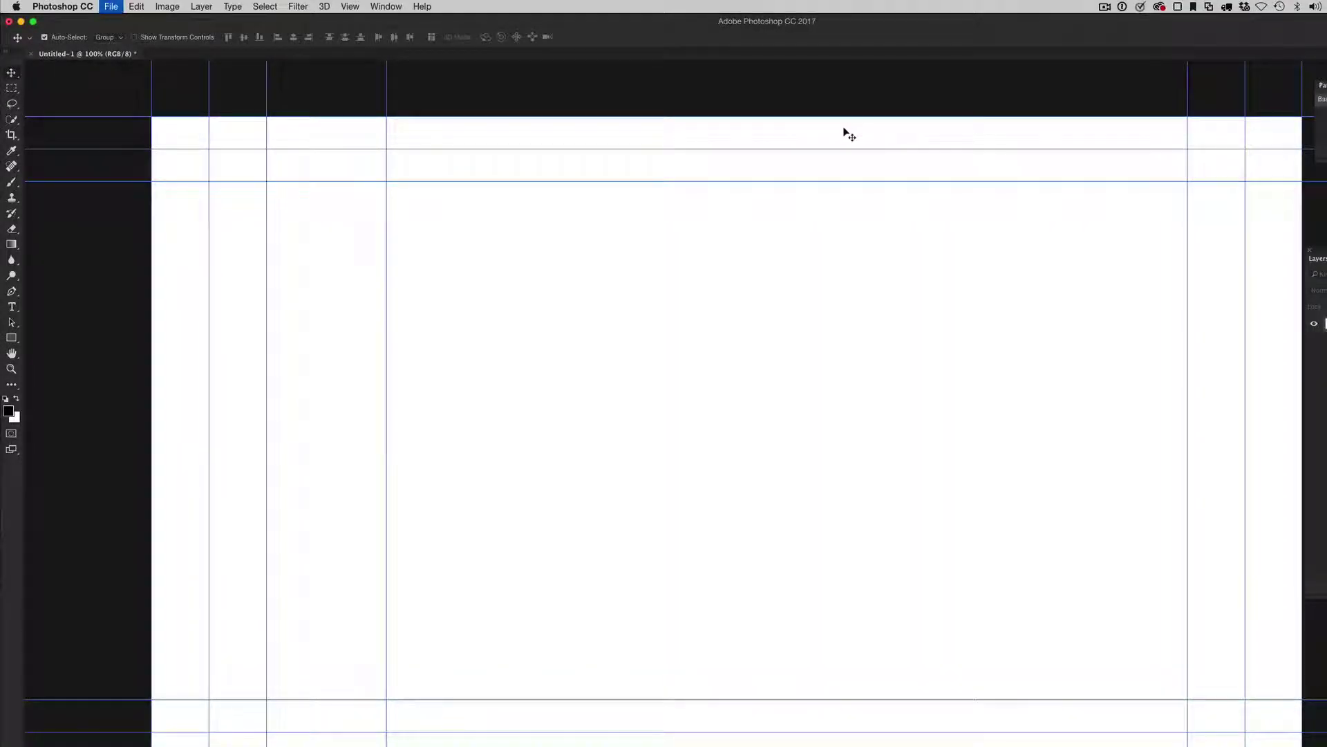
click(737, 272)
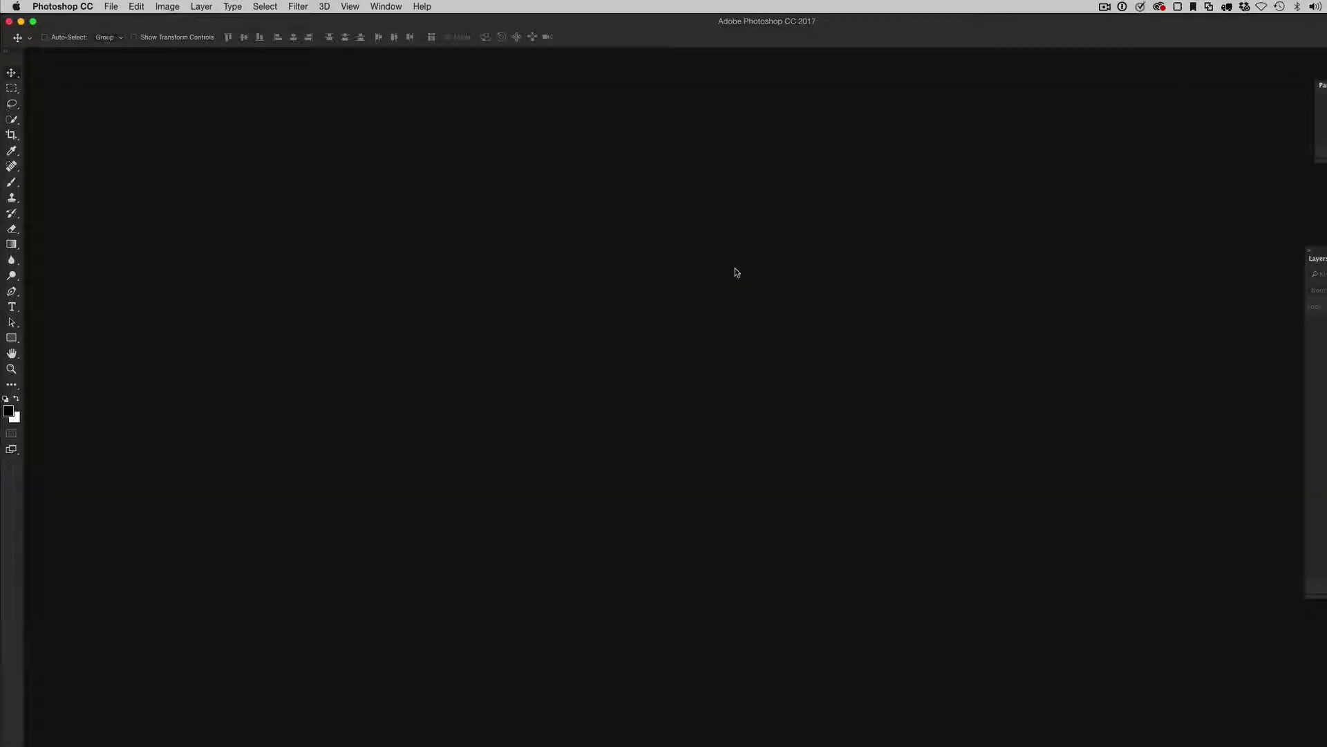
key(super+Tab)
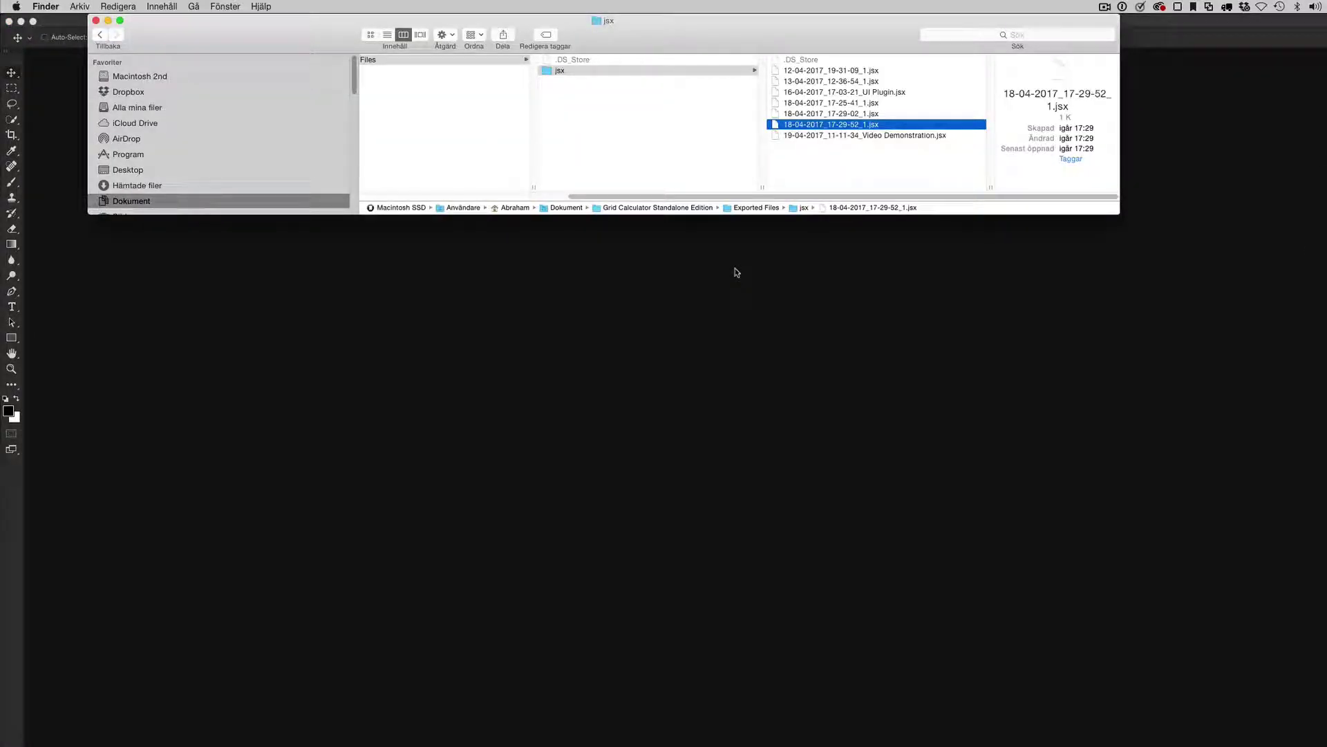
double_click(863, 136)
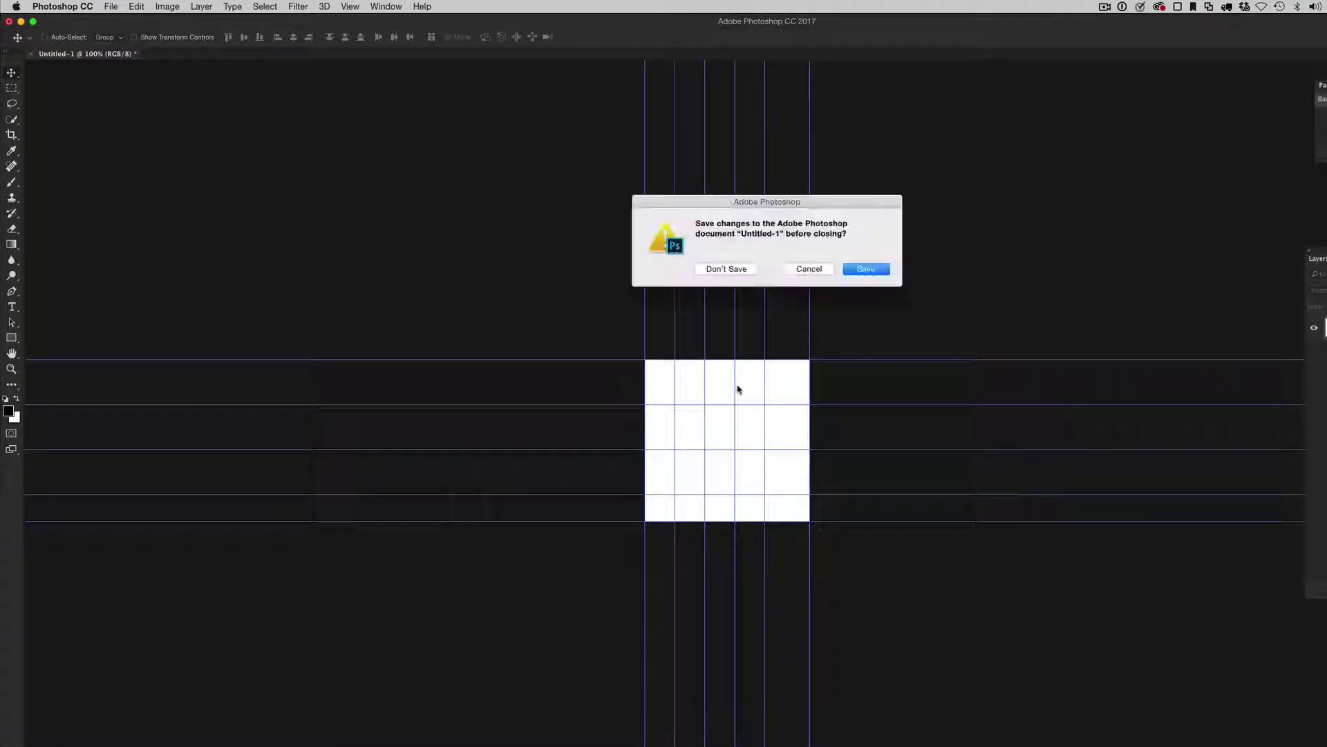
click(727, 269)
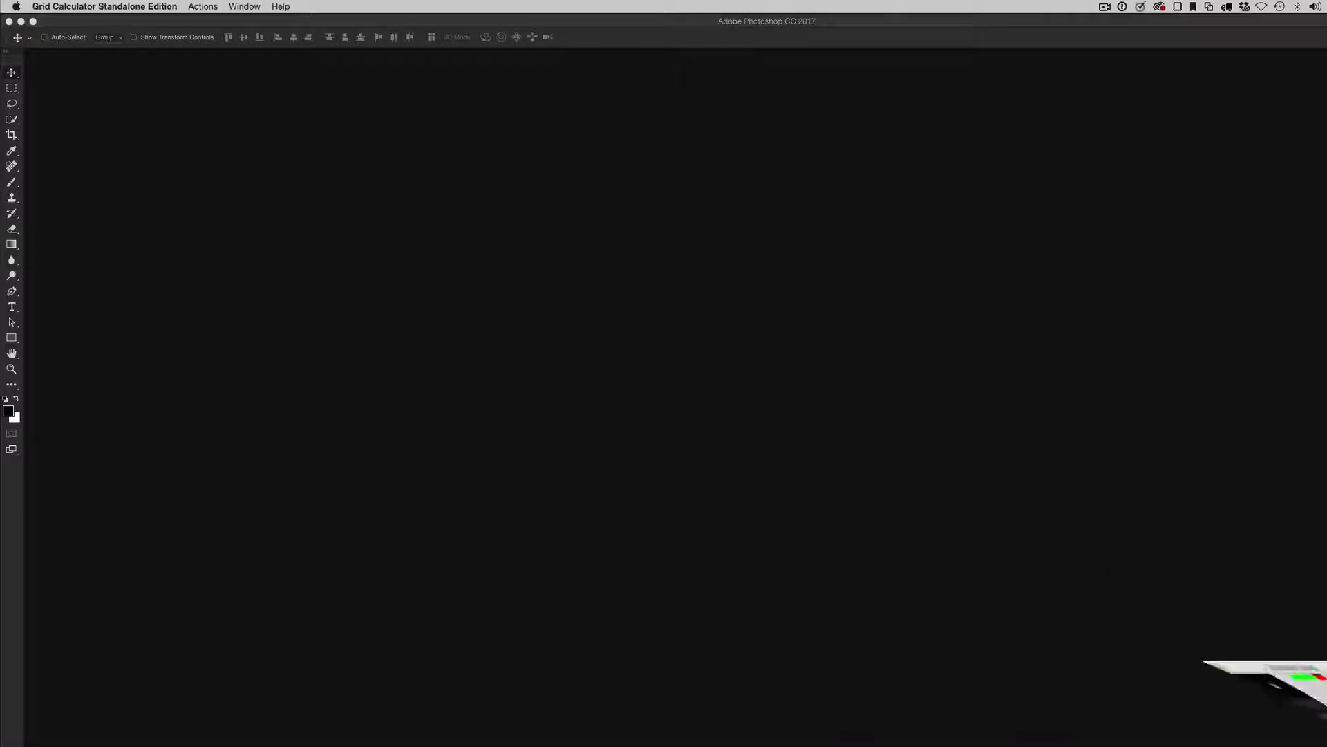
Export the grid as file '1' with the Open in Default Application action.
drag(683, 262, 696, 190)
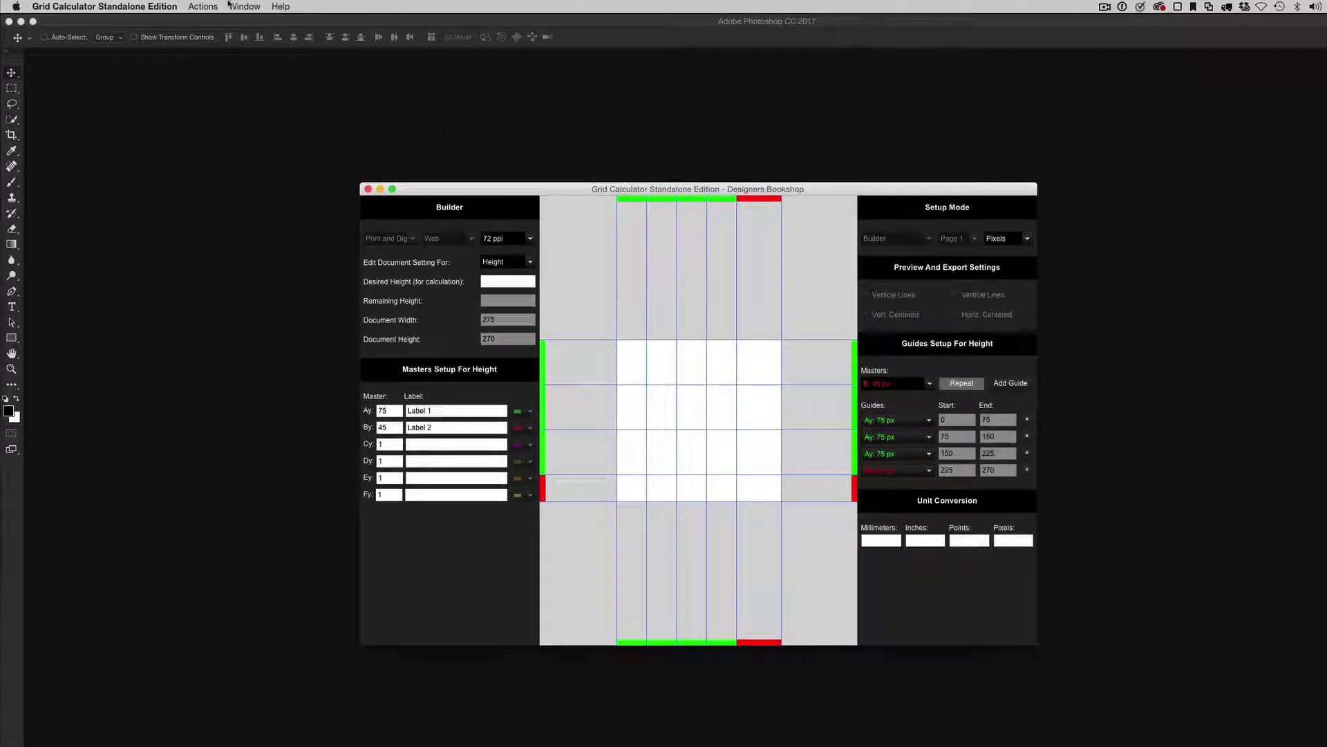
click(203, 7)
click(207, 28)
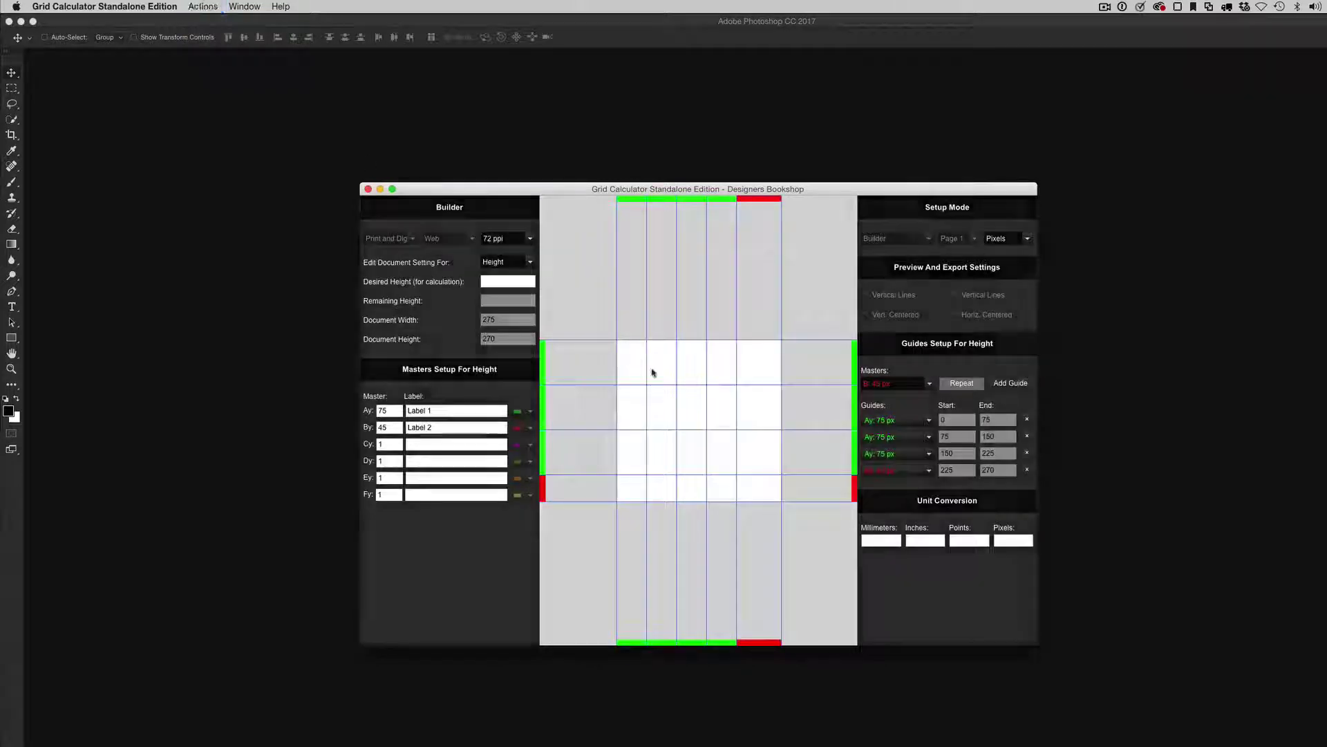
click(650, 452)
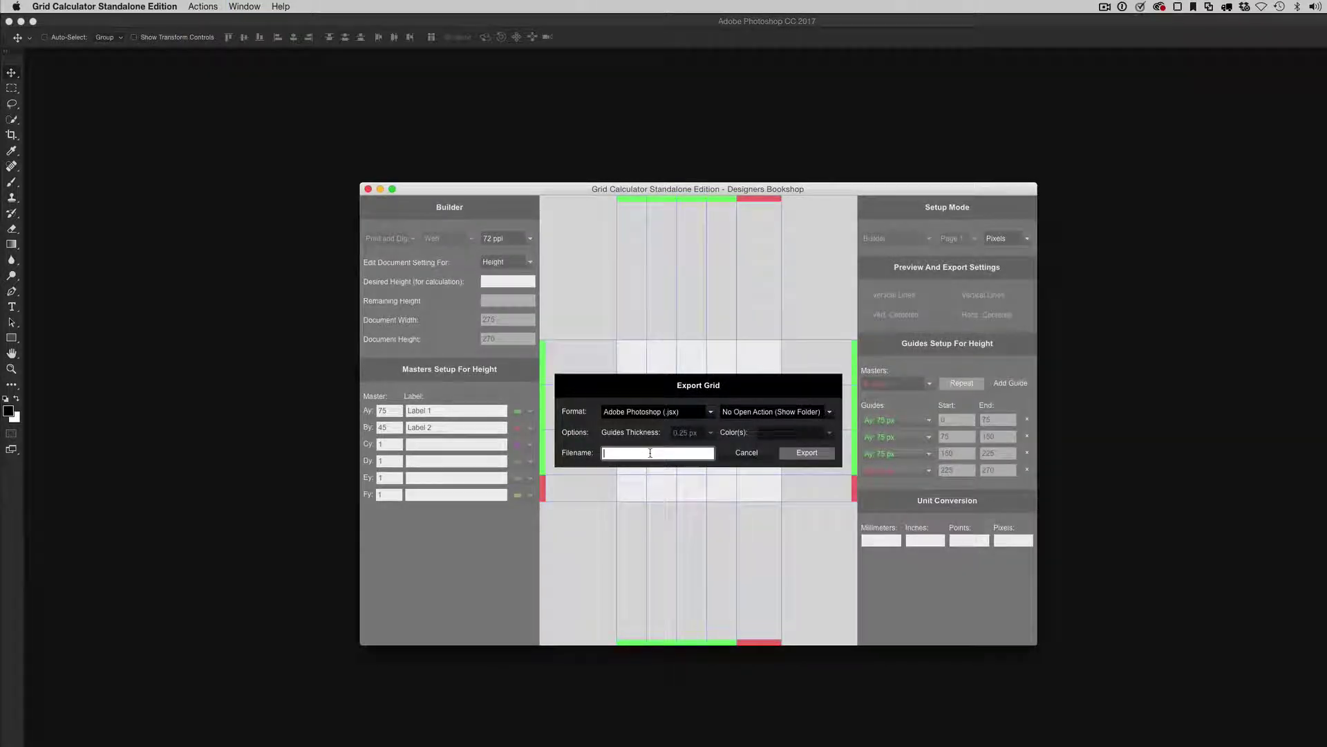
text(1)
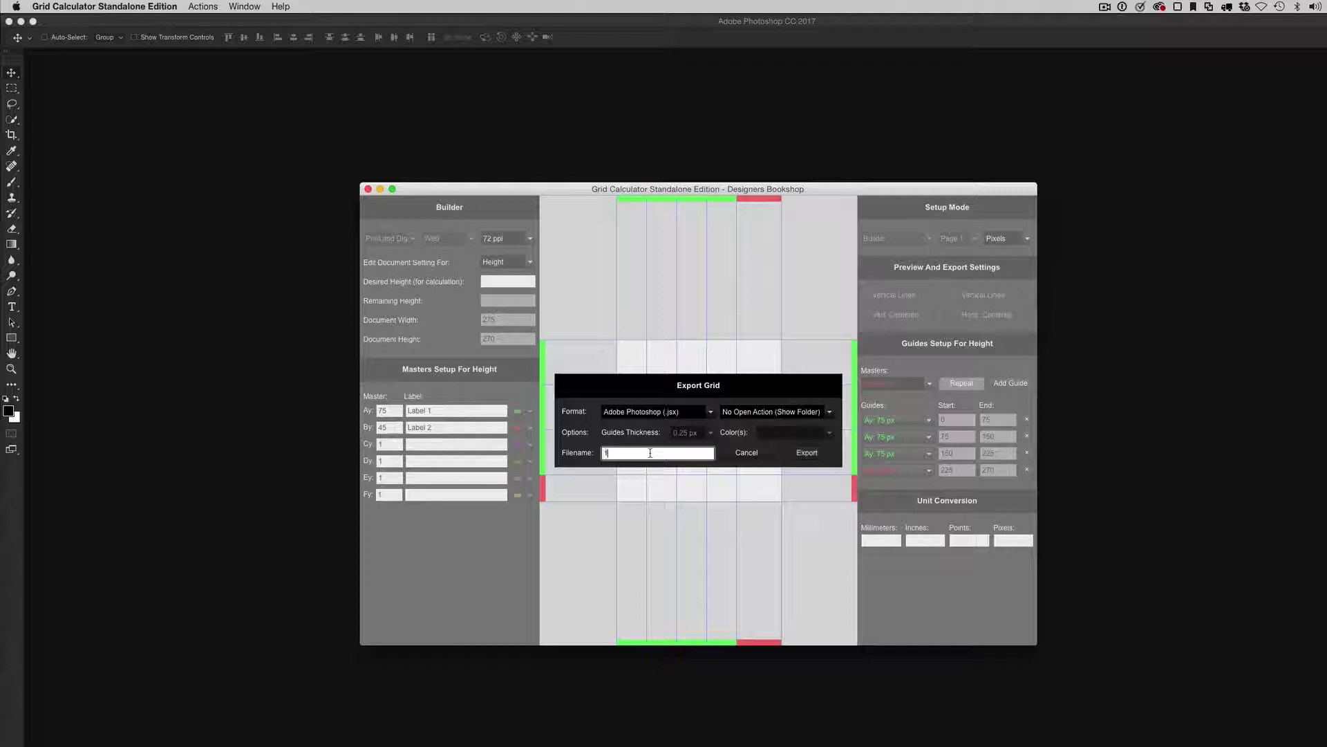
click(788, 412)
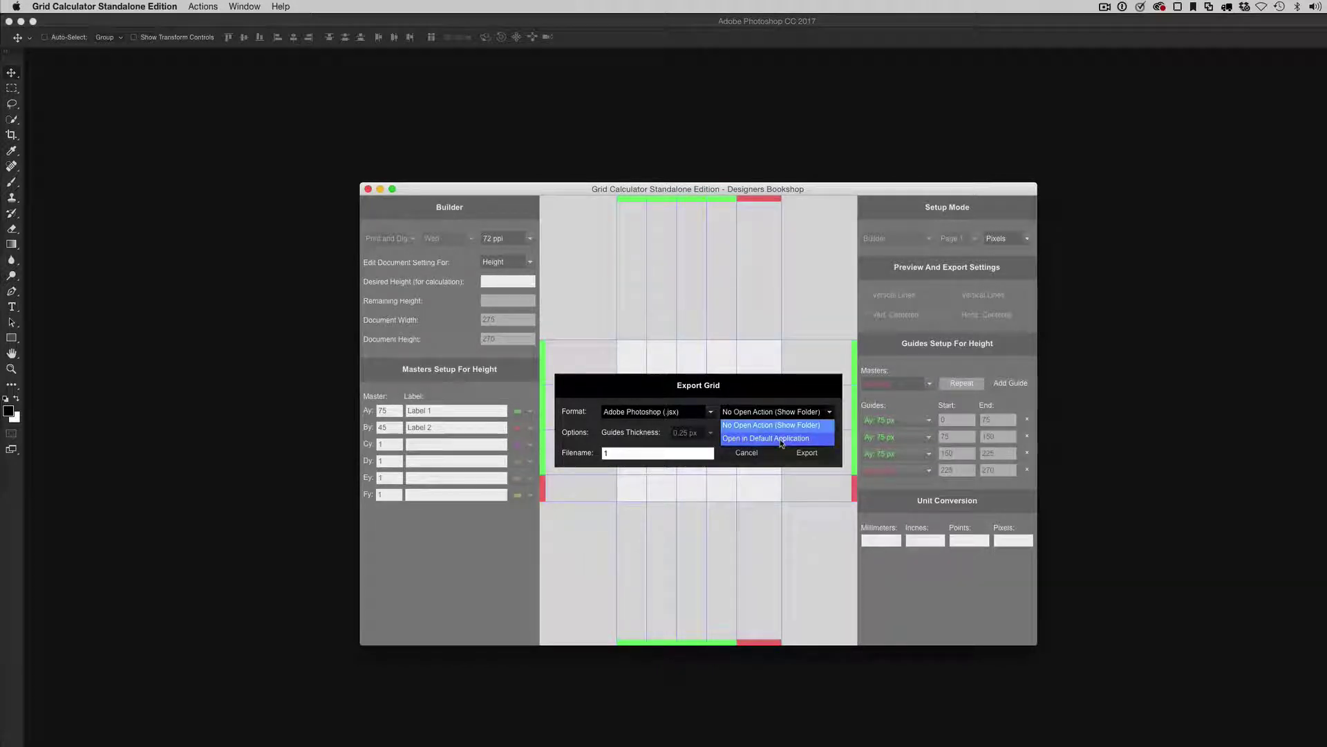
click(782, 442)
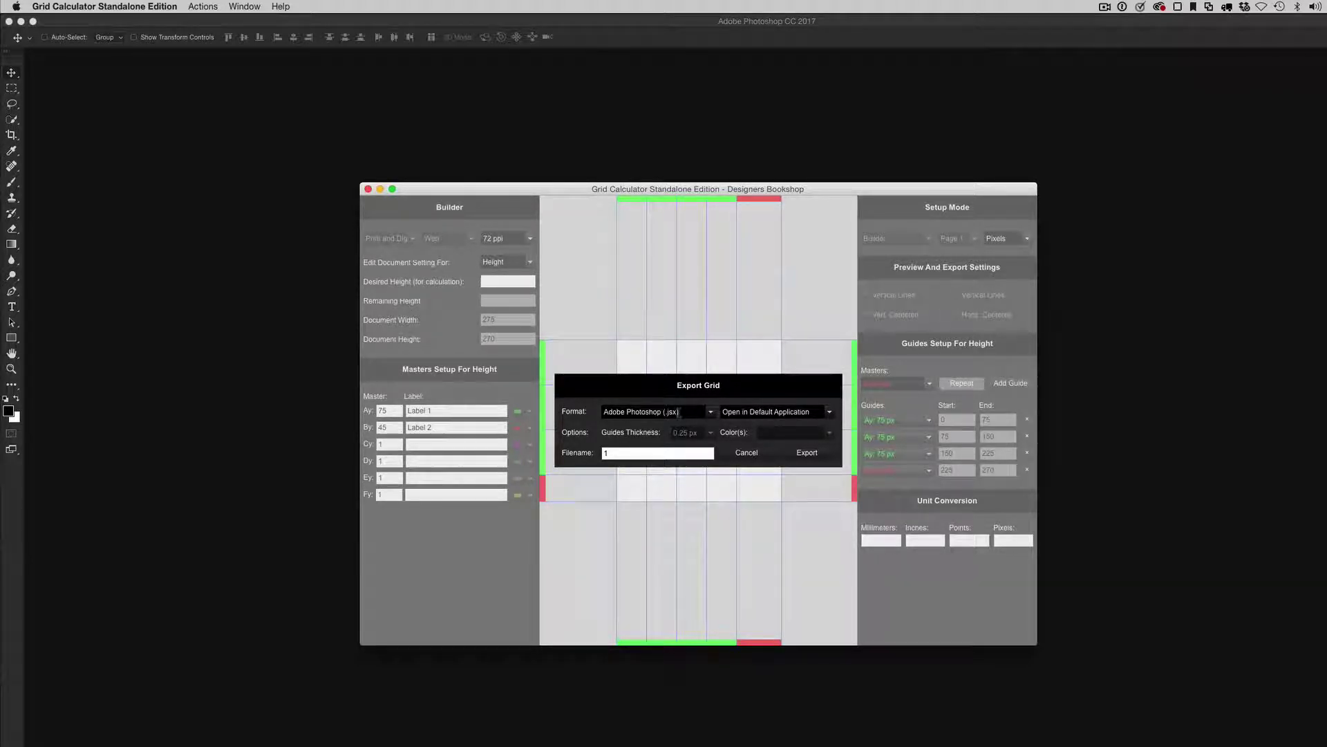
click(807, 453)
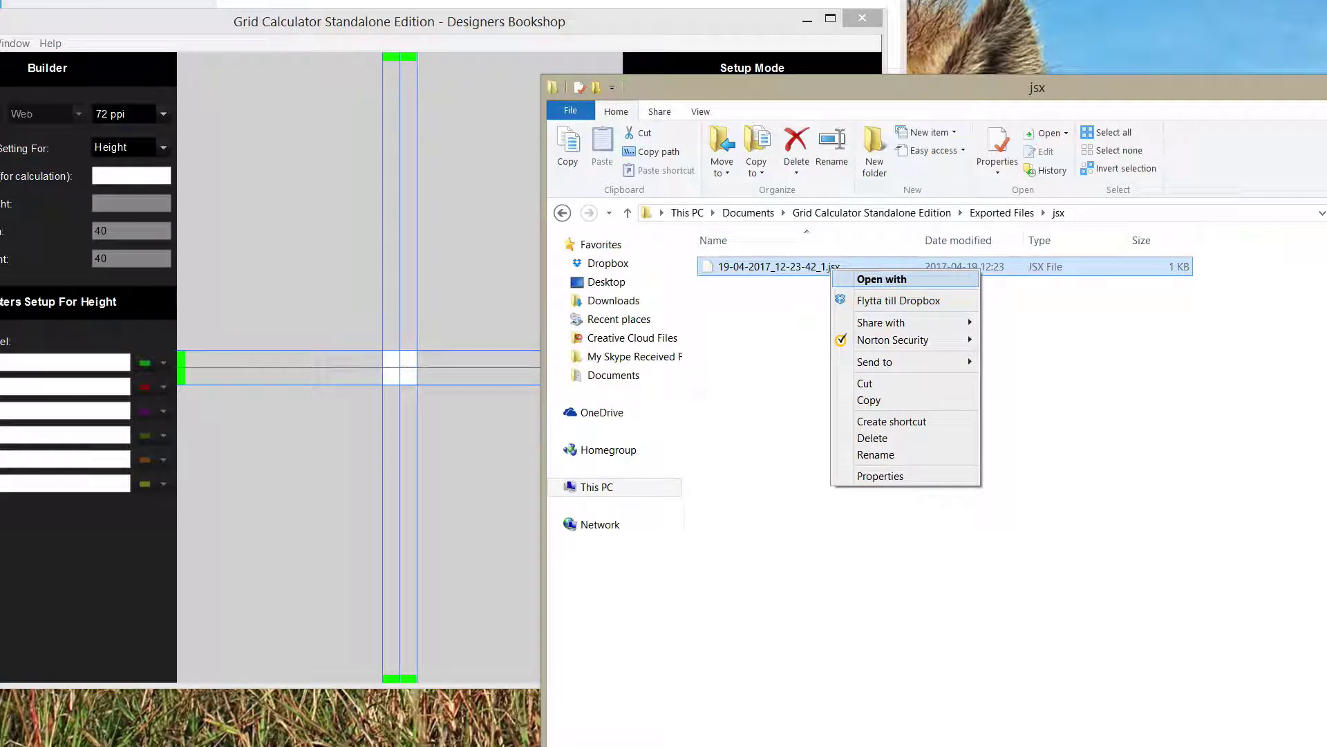
Choose Open with for the 19-04-2017_12-23-42_1.jsx file.
key(Return)
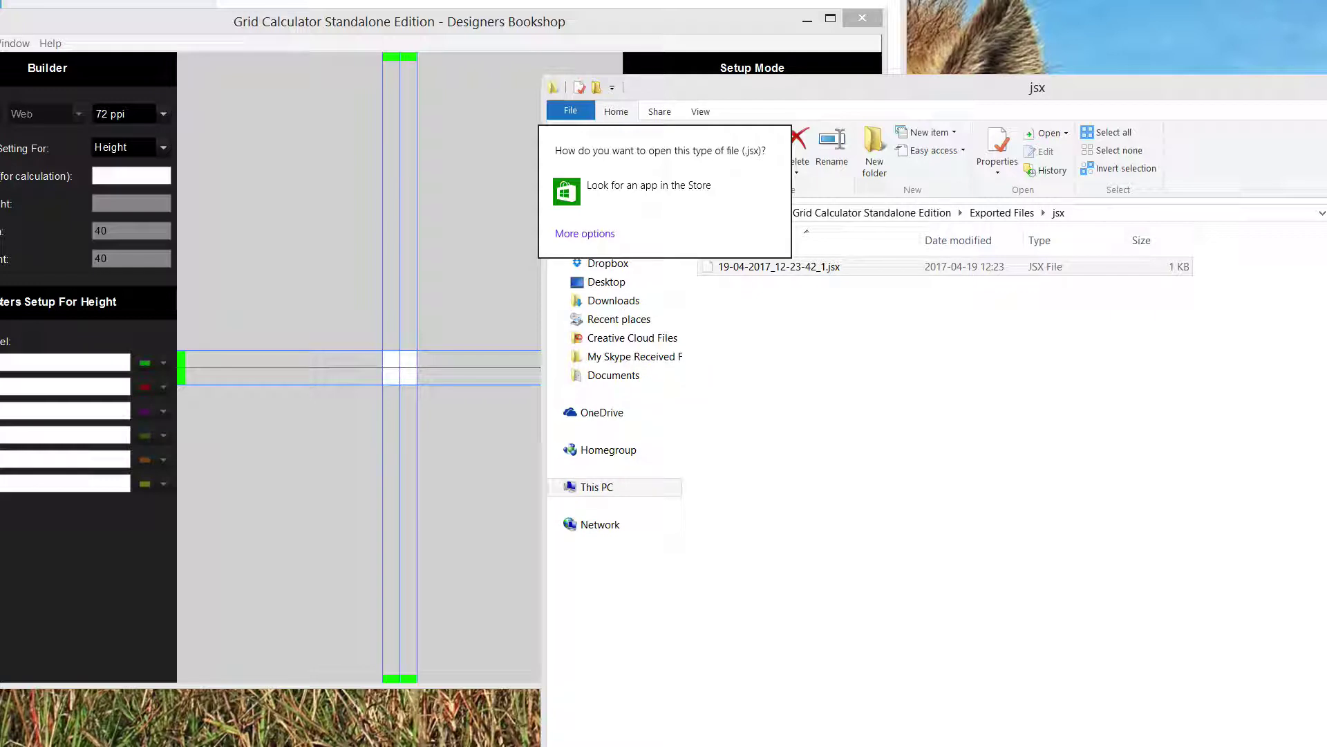
Expand More options to show the full list of installed apps for .jsx files.
key(Down)
key(Return)
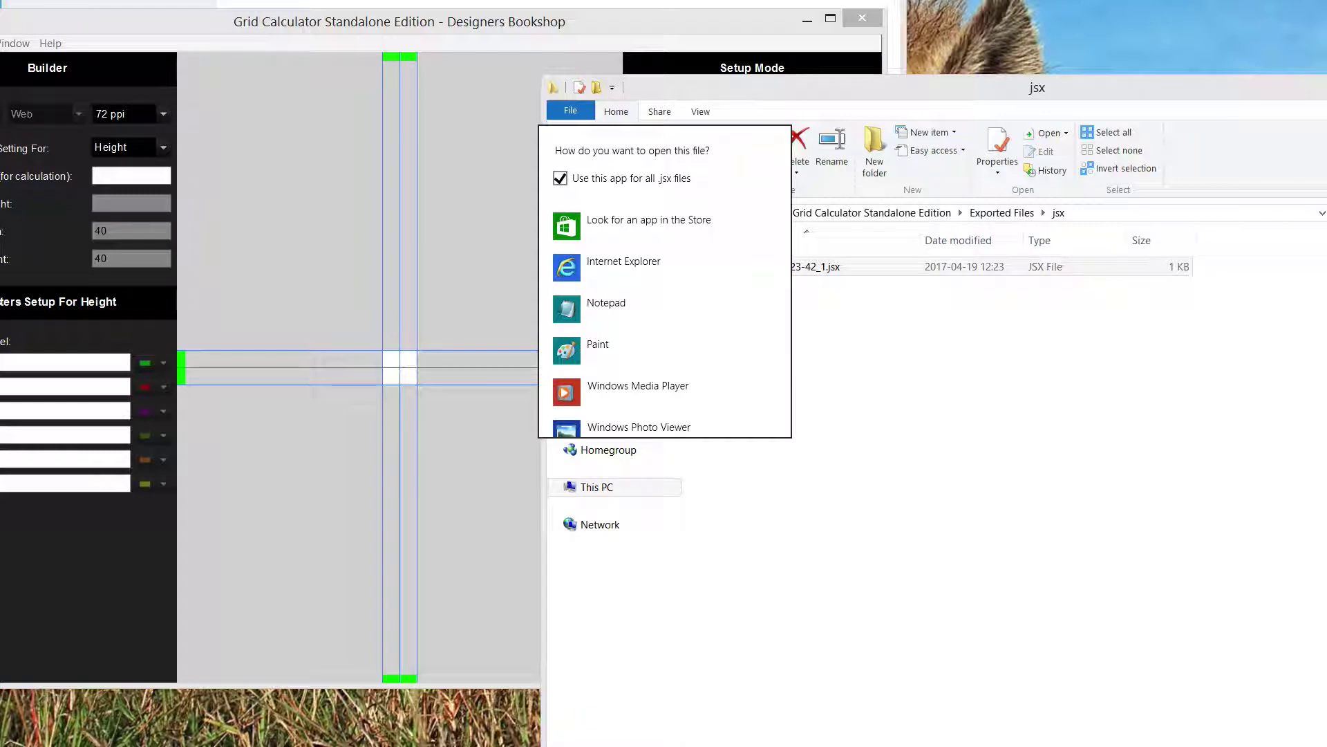
scroll(663, 311, down, 2)
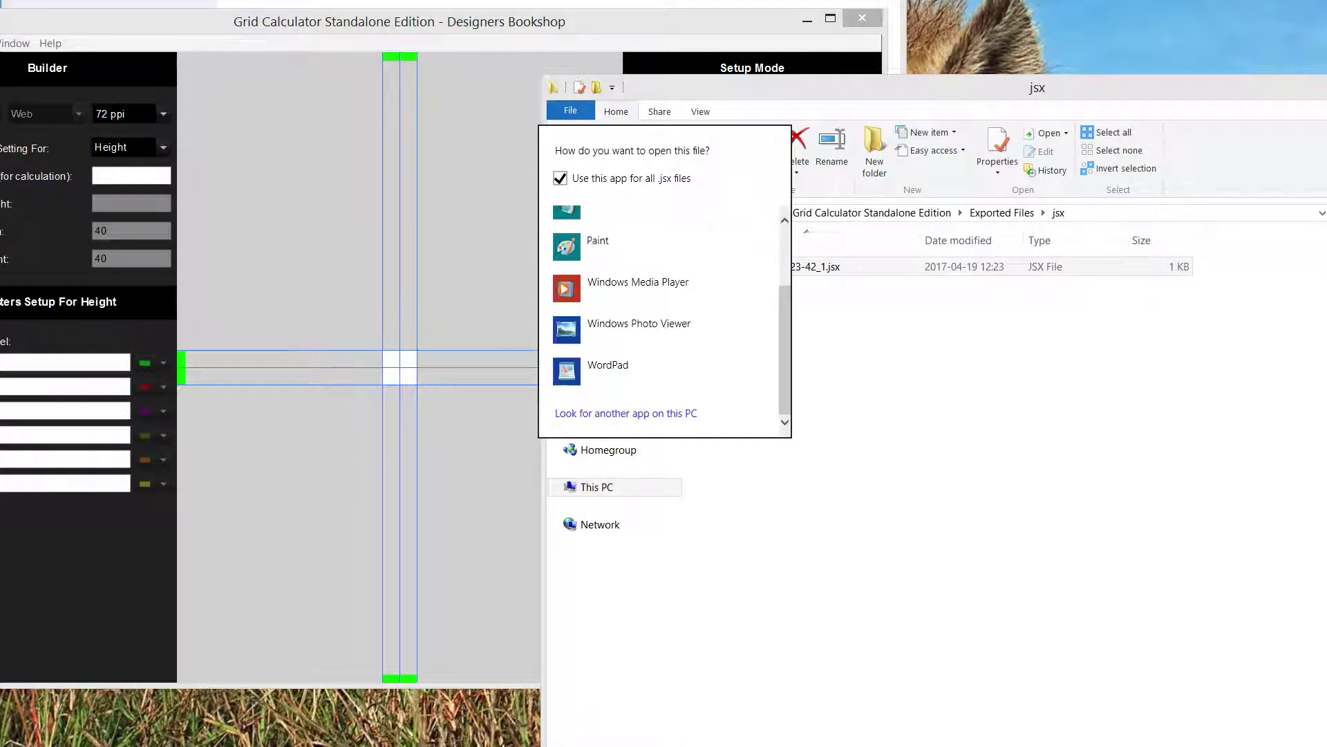